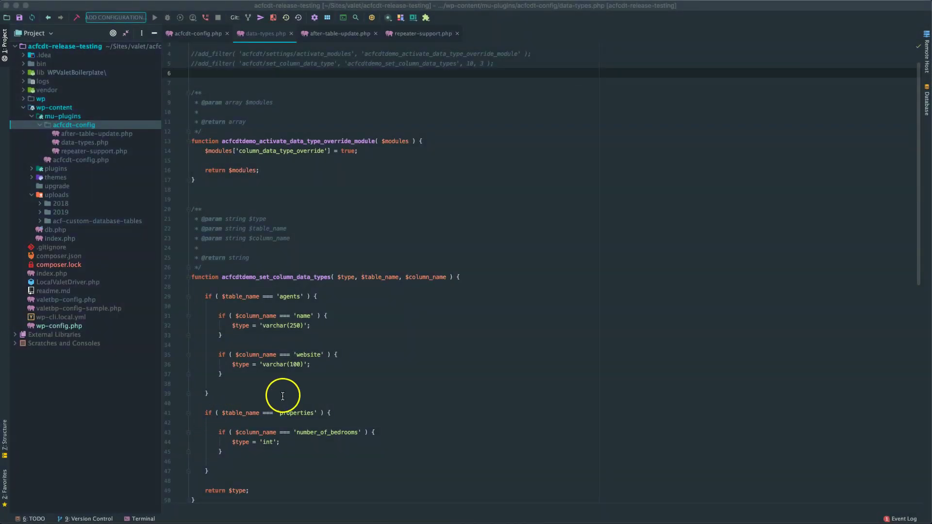
Uncomment lines 4 and 5 of data-types.php to activate both add_filter hooks.
{"action": "scroll", "coordinate": [281, 391], "scroll_direction": "up", "scroll_amount": 2}
{"action": "left_click", "coordinate": [302, 78]}
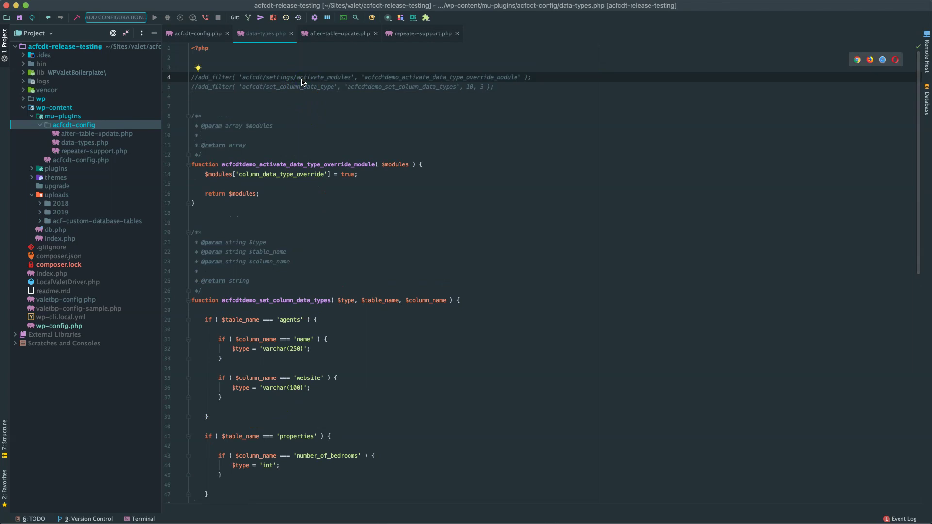
{"action": "key", "text": "super+slash"}
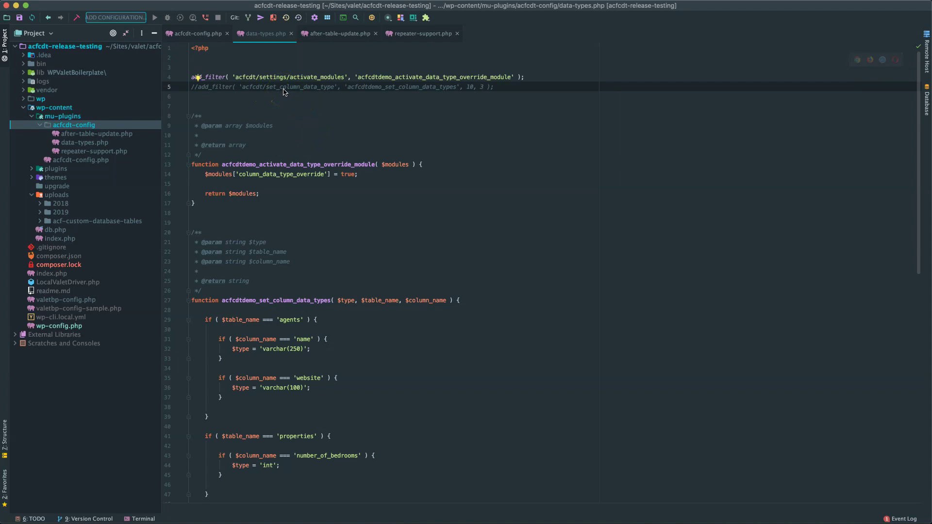
{"action": "key", "text": "super+slash"}
{"action": "scroll", "coordinate": [366, 92], "scroll_direction": "down", "scroll_amount": 5}
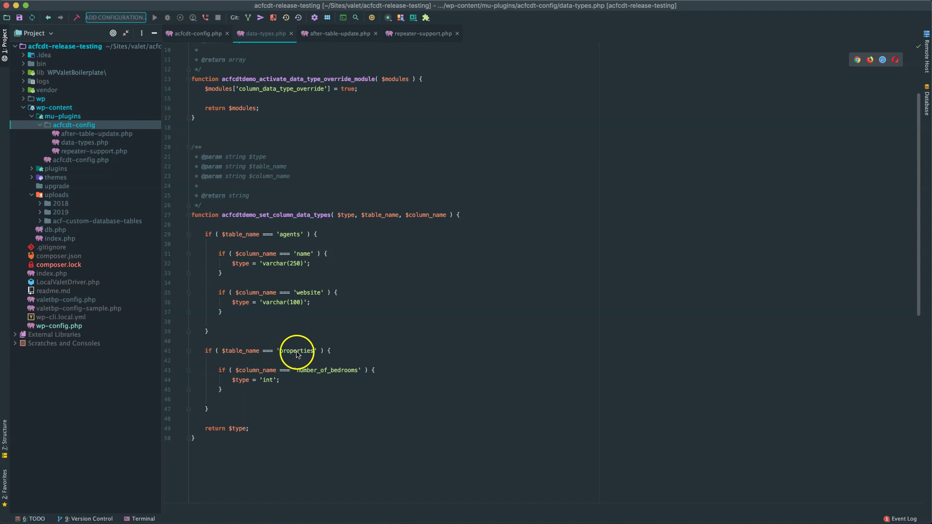
Return to the WordPress Custom Database Tables page in Chrome.
{"action": "left_click", "coordinate": [341, 373]}
{"action": "scroll", "coordinate": [342, 366], "scroll_direction": "up", "scroll_amount": 3}
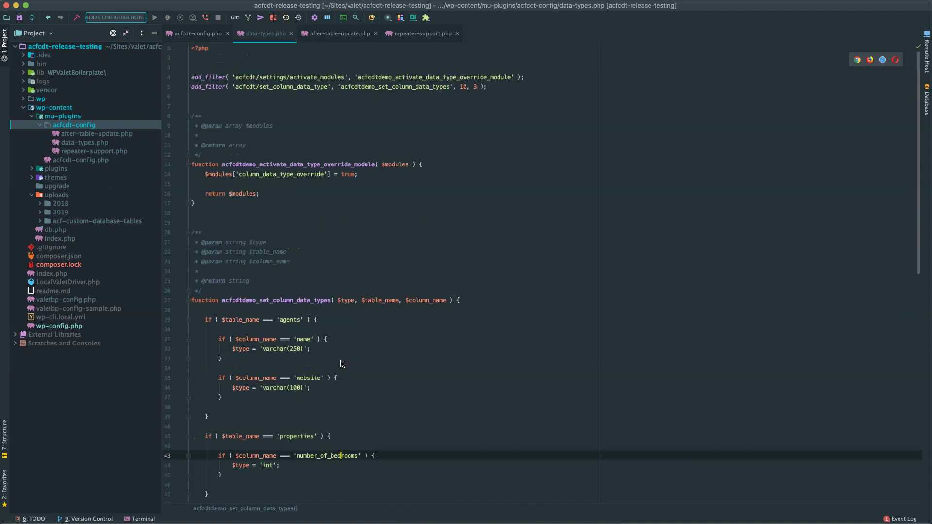
{"action": "key", "text": "super+Tab"}
{"action": "key", "text": "super+Tab"}
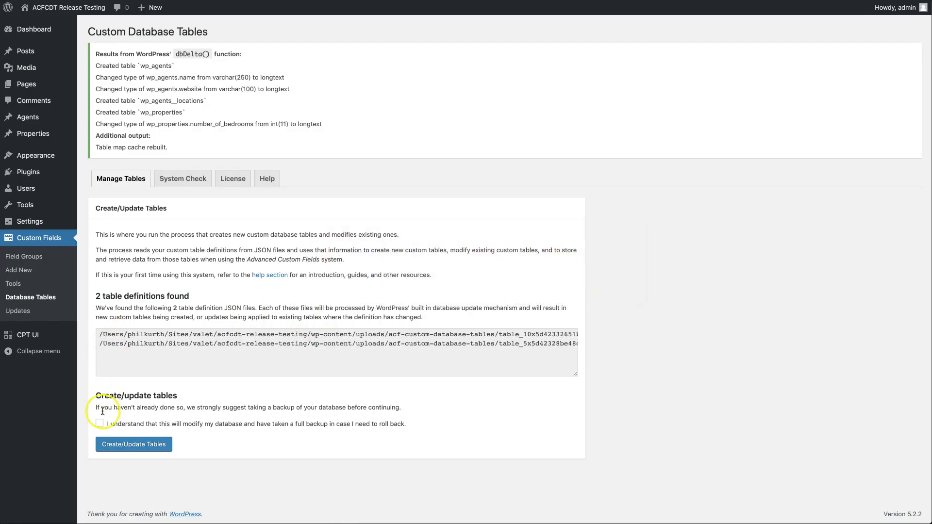
Acknowledge the backup warning and rerun Create/Update Tables, converting longtext columns to varchar(250), varchar(100) and int.
{"action": "left_click", "coordinate": [118, 425]}
{"action": "left_click", "coordinate": [121, 444]}
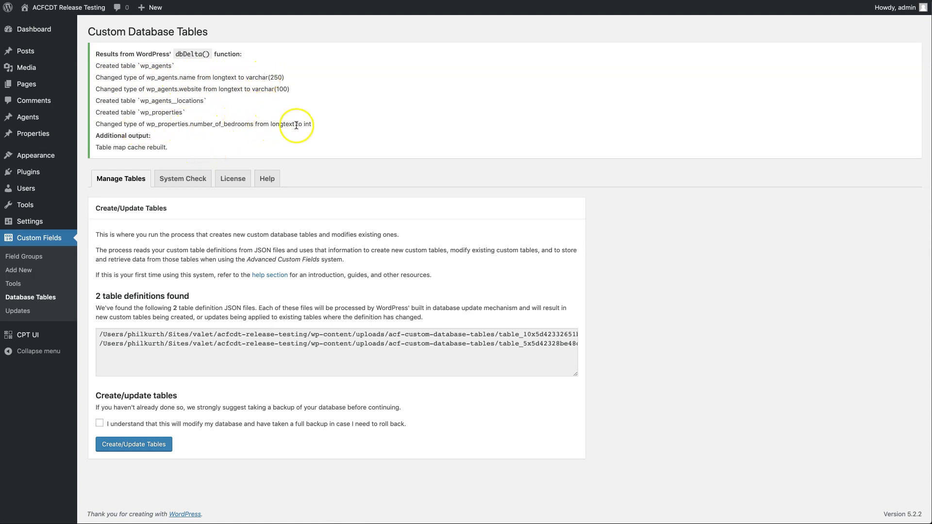
{"action": "key", "text": "super+Tab"}
{"action": "key", "text": "super+Tab"}
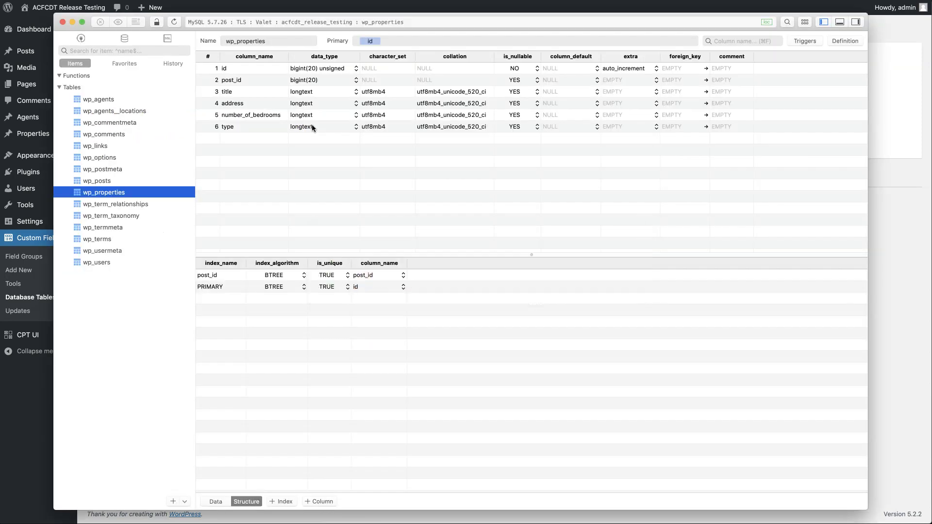
Refresh wp_properties to confirm number_of_bedrooms is int(11), then view the wp_agents structure.
{"action": "key", "text": "super+r"}
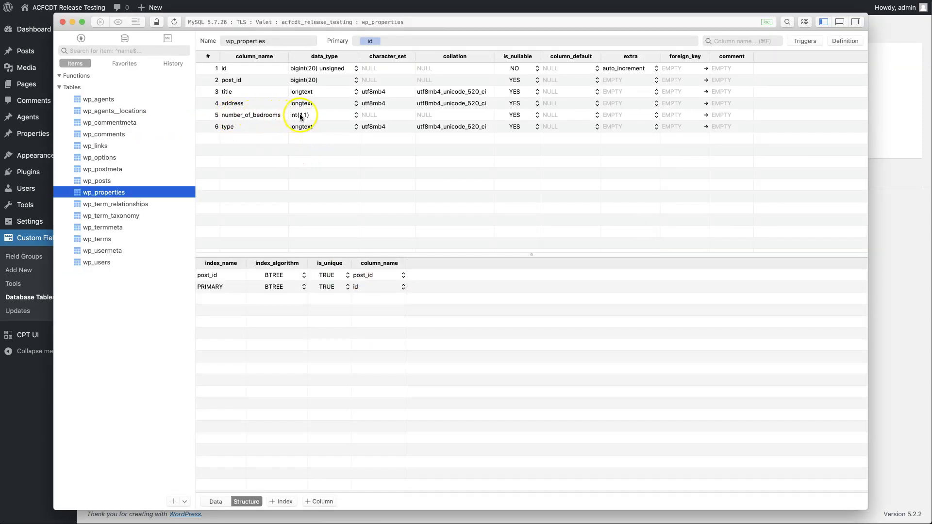
{"action": "left_click", "coordinate": [100, 99]}
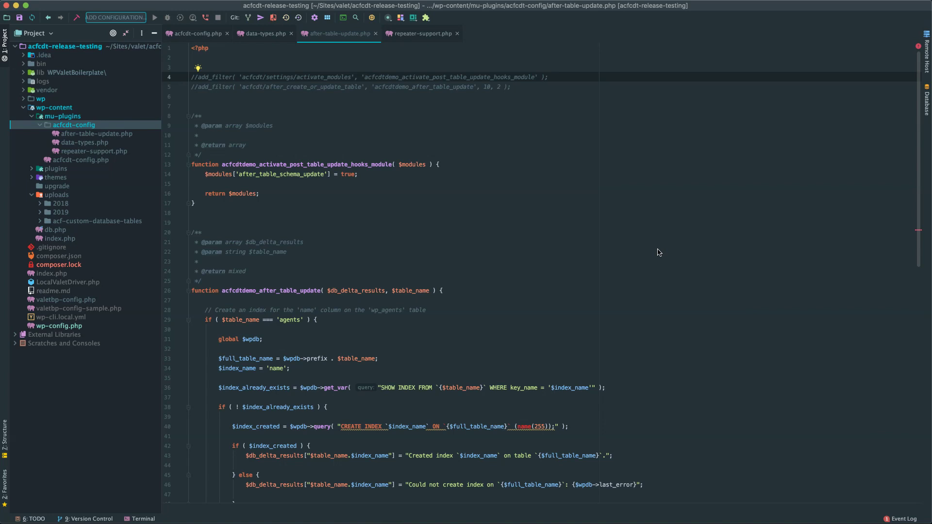
Uncomment lines 4 and 5 of after-table-update.php, enabling the hooks module and the index filter.
{"action": "key", "text": "super+slash"}
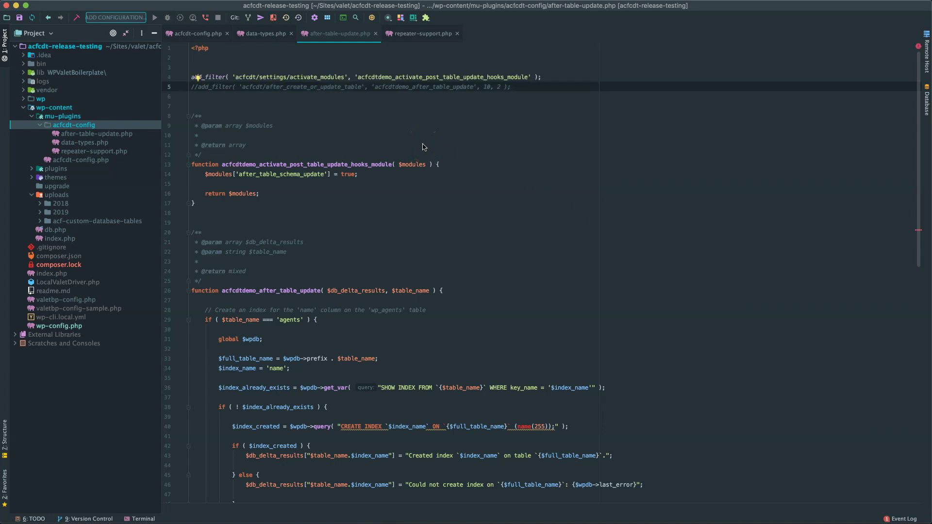
{"action": "key", "text": "super+slash"}
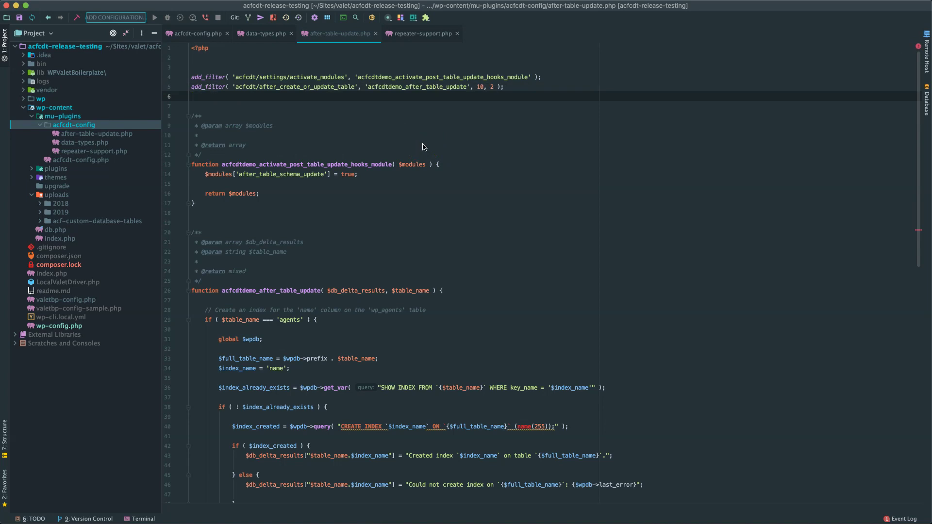
{"action": "left_click", "coordinate": [454, 146]}
{"action": "scroll", "coordinate": [454, 146], "scroll_direction": "down", "scroll_amount": 6}
{"action": "left_click", "coordinate": [378, 214]}
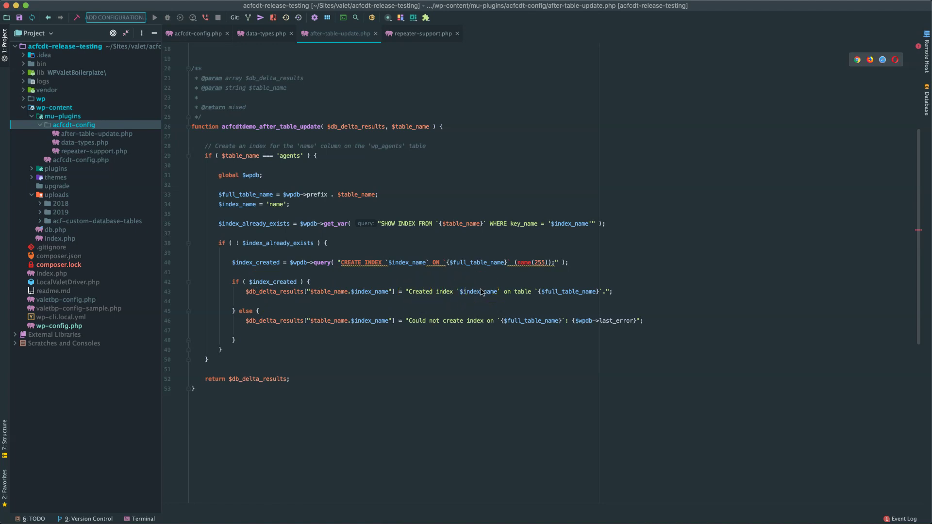
Acknowledge the backup warning and rerun Create/Update Tables to add a name index on wp_agents.
{"action": "key", "text": "super+Tab"}
{"action": "key", "text": "super+Tab"}
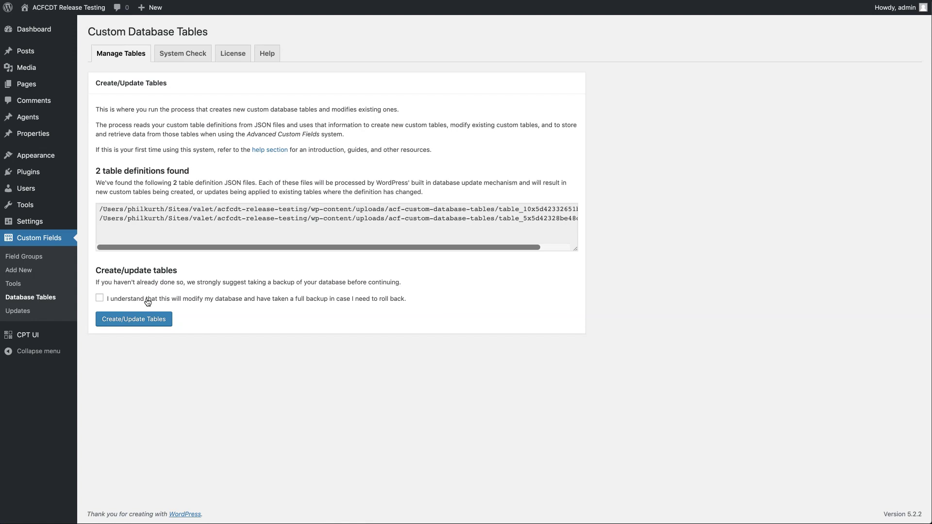
{"action": "left_click", "coordinate": [147, 302]}
{"action": "left_click", "coordinate": [142, 321]}
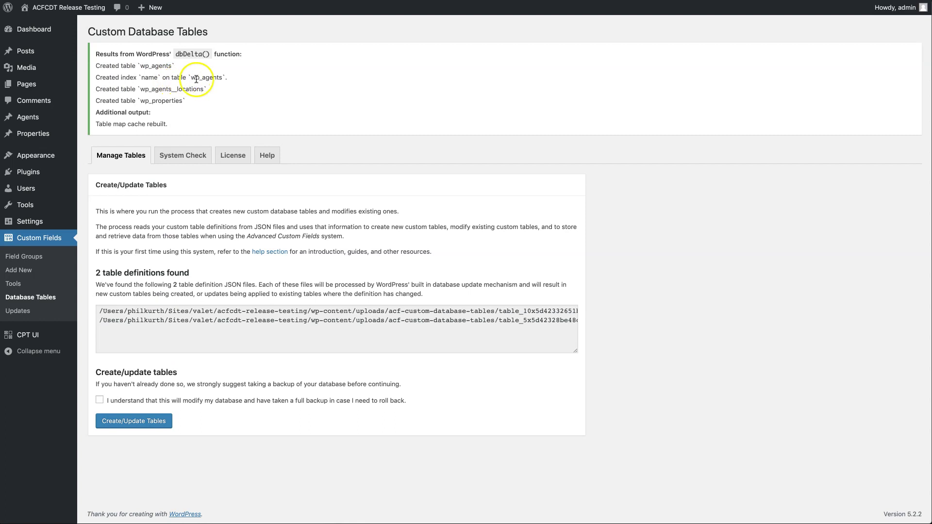
Refresh the wp_agents structure to show the non-unique BTREE name index on name(255).
{"action": "key", "text": "super+Tab"}
{"action": "key", "text": "super+Tab"}
{"action": "key", "text": "super+Tab"}
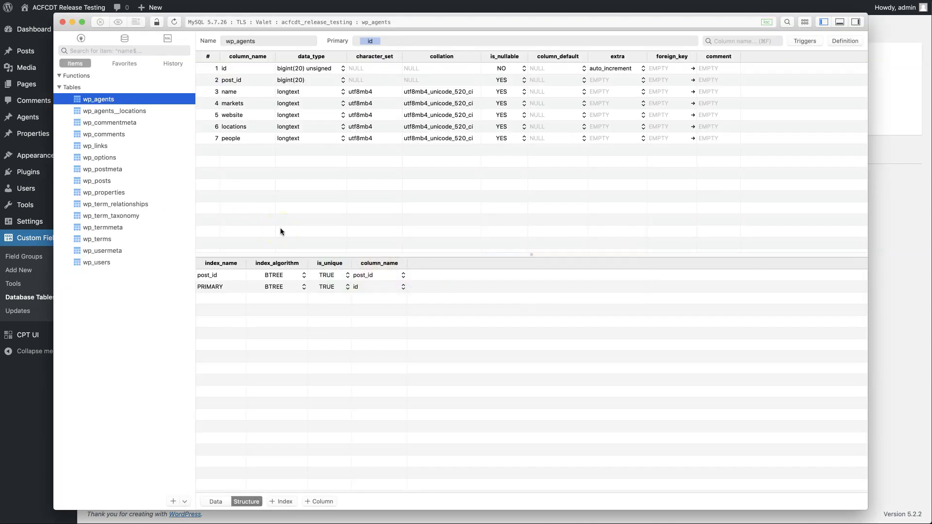
{"action": "key", "text": "super+r"}
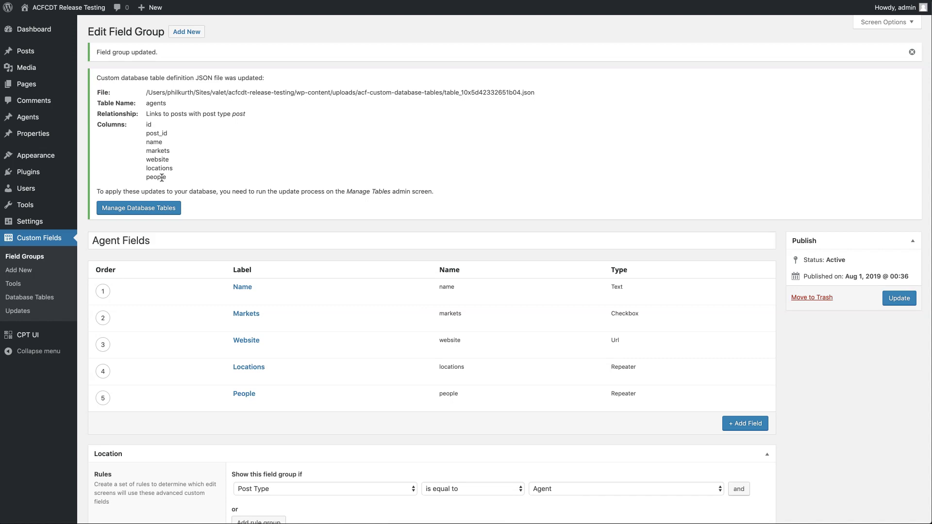
Uncomment the acfcdt/field_creates_sub_table filter for the agents locations repeater in repeater-support.php.
{"action": "key", "text": "super+Tab"}
{"action": "key", "text": "super+Tab"}
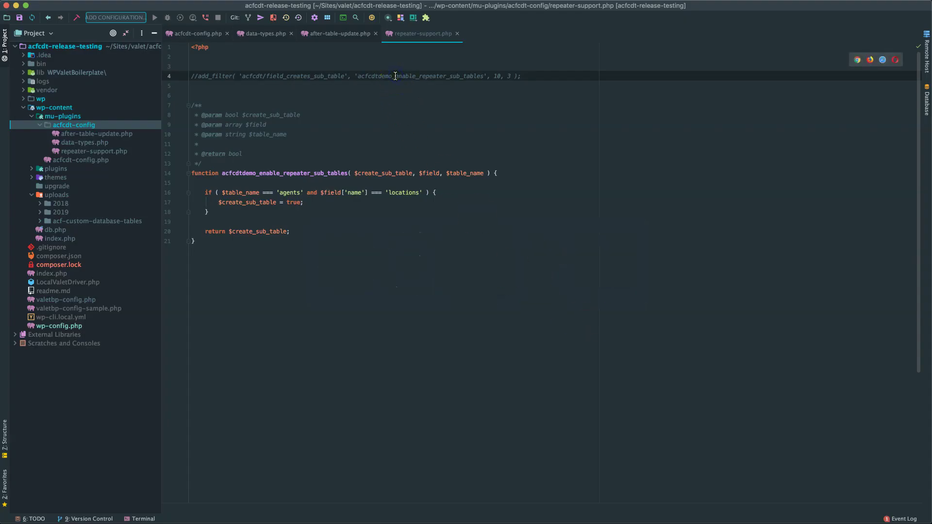
{"action": "key", "text": "super+slash"}
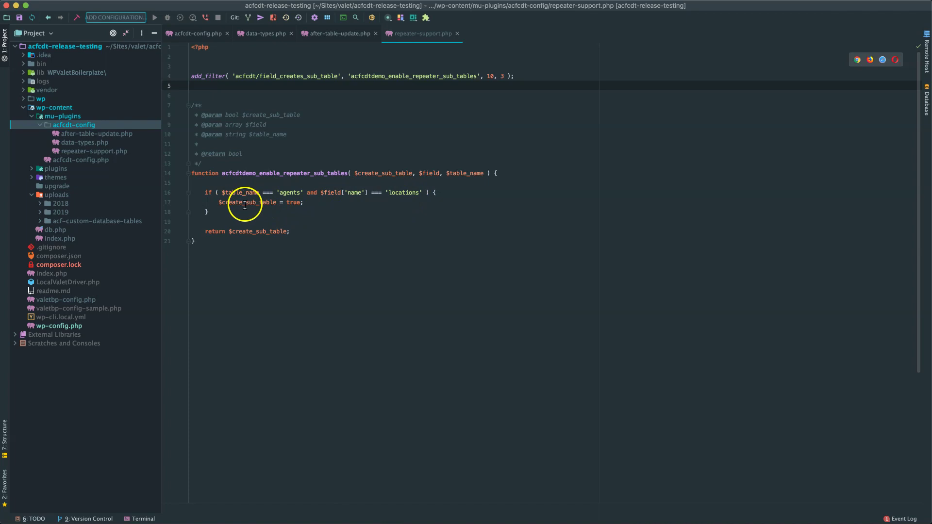
{"action": "key", "text": "super+Tab"}
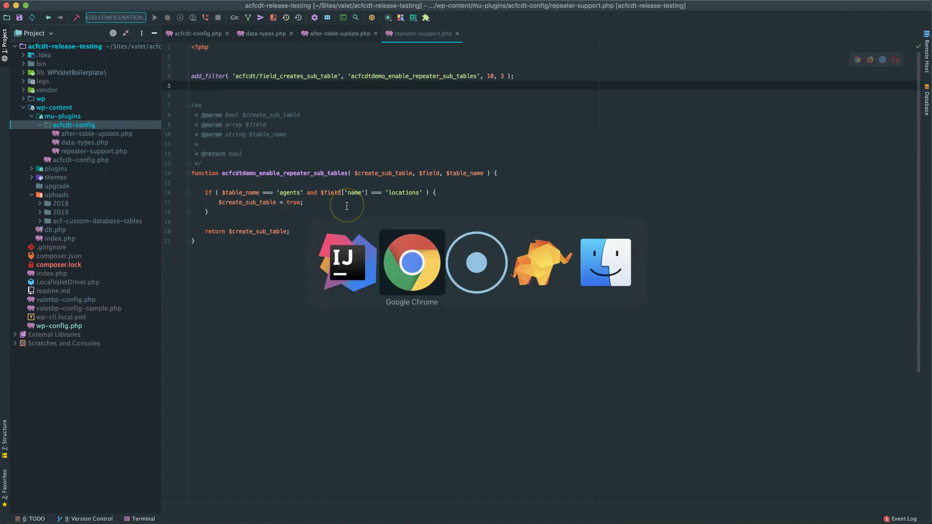
Update the Agent field group so its table definition lists the agents__locations sub-table.
{"action": "left_click", "coordinate": [899, 298]}
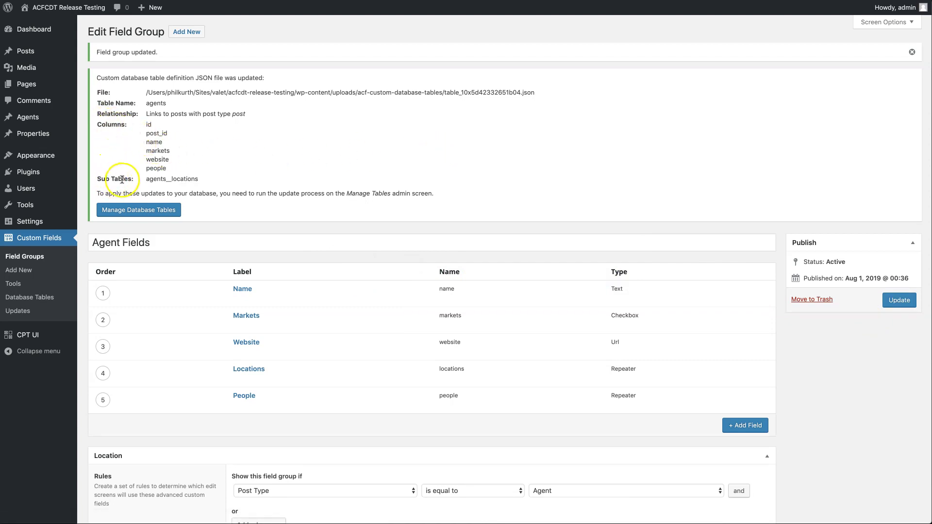
{"action": "left_click_drag", "start_coordinate": [151, 177], "coordinate": [192, 180]}
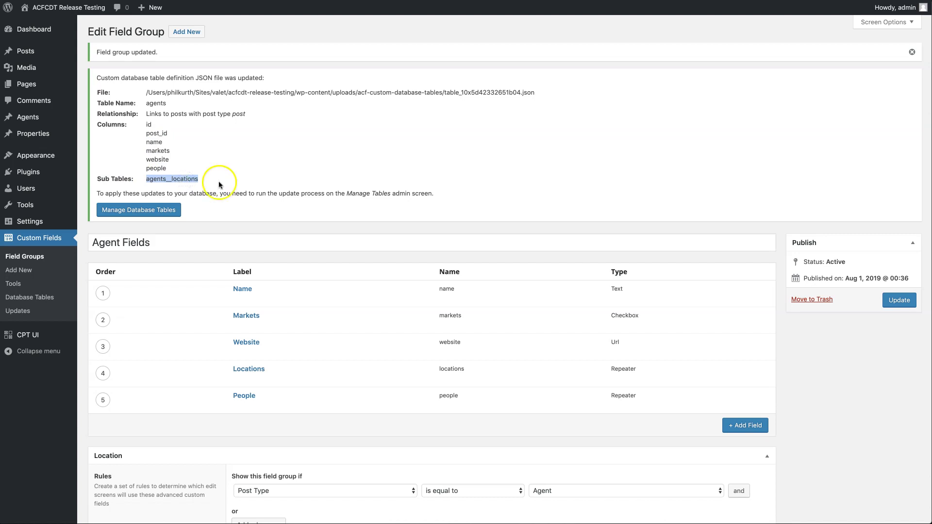
{"action": "left_click", "coordinate": [219, 182]}
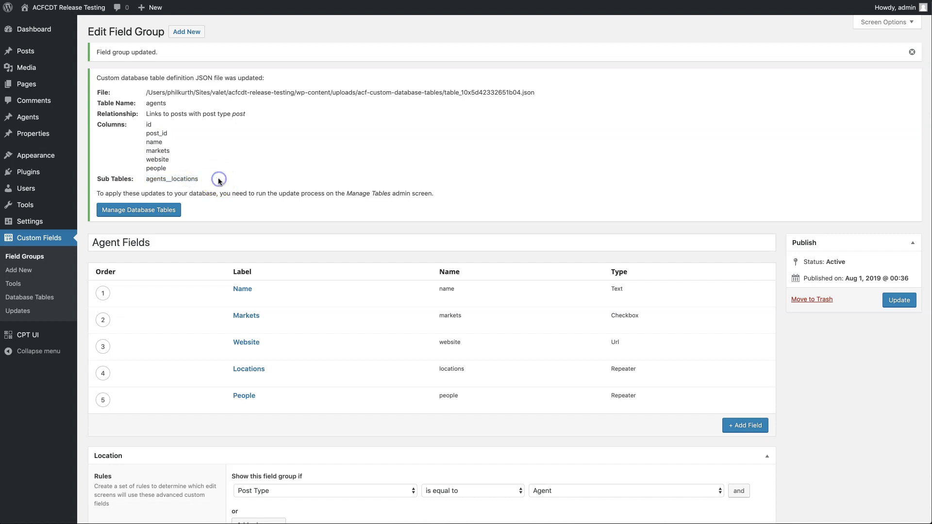
Acknowledge the backup warning and run Create/Update Tables to create wp_agents, wp_agents__locations and wp_properties.
{"action": "left_click", "coordinate": [175, 212]}
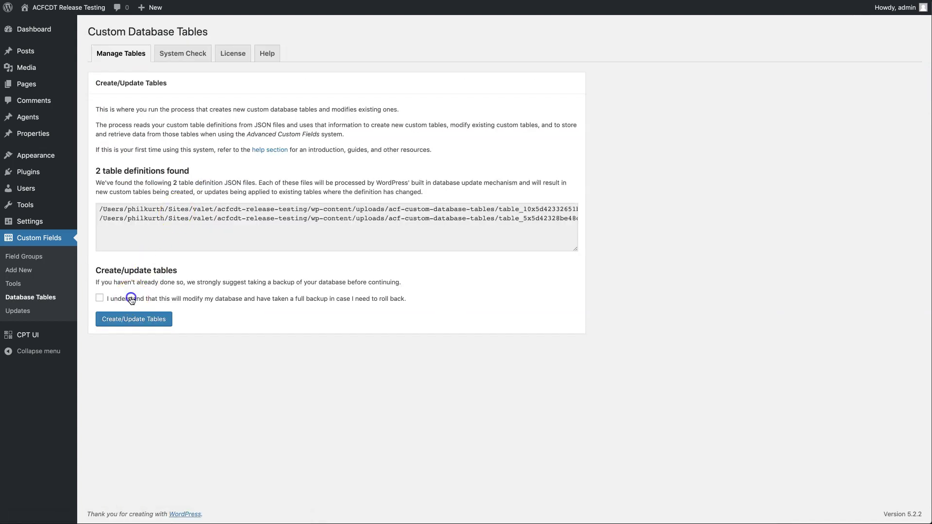
{"action": "left_click", "coordinate": [130, 298]}
{"action": "left_click", "coordinate": [130, 317]}
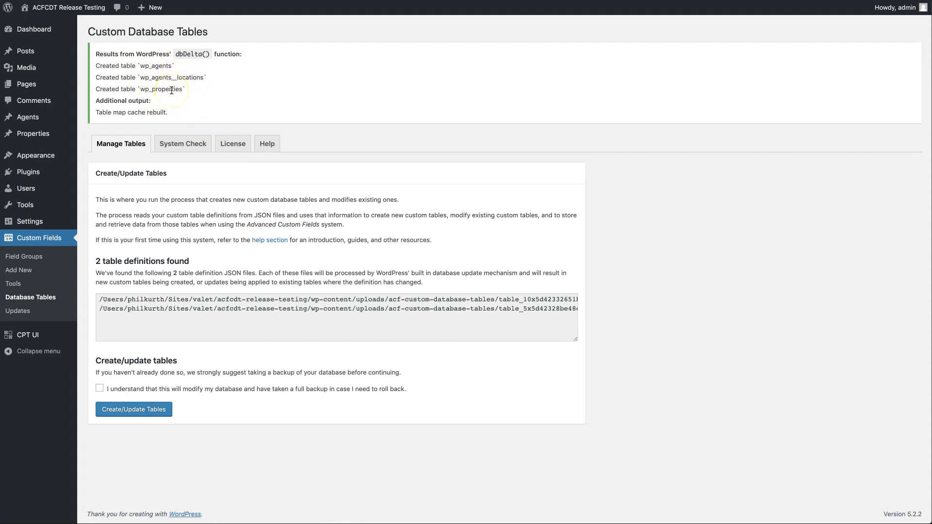
Reload the TablePlus table list and inspect the new wp_agents and wp_agents__locations tables.
{"action": "key", "text": "super+Tab"}
{"action": "key", "text": "super+Tab"}
{"action": "key", "text": "super+Tab"}
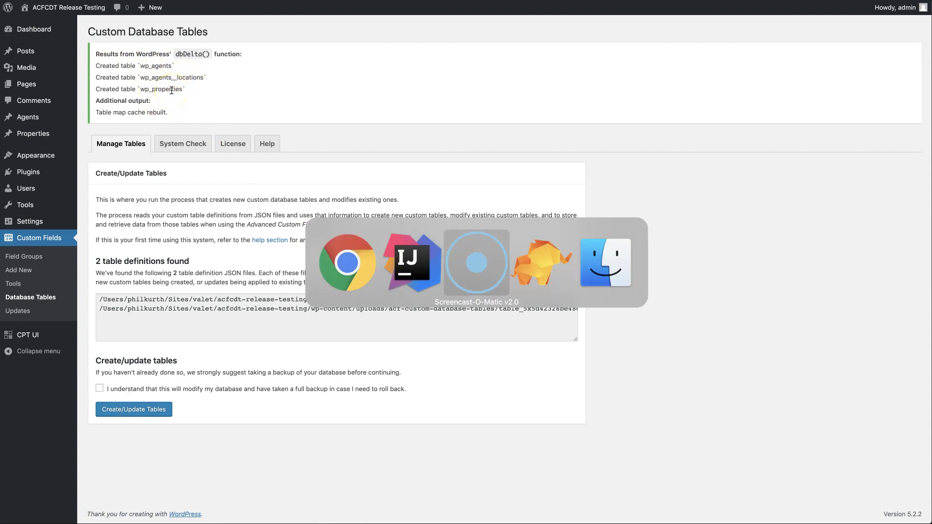
{"action": "key", "text": "super+r"}
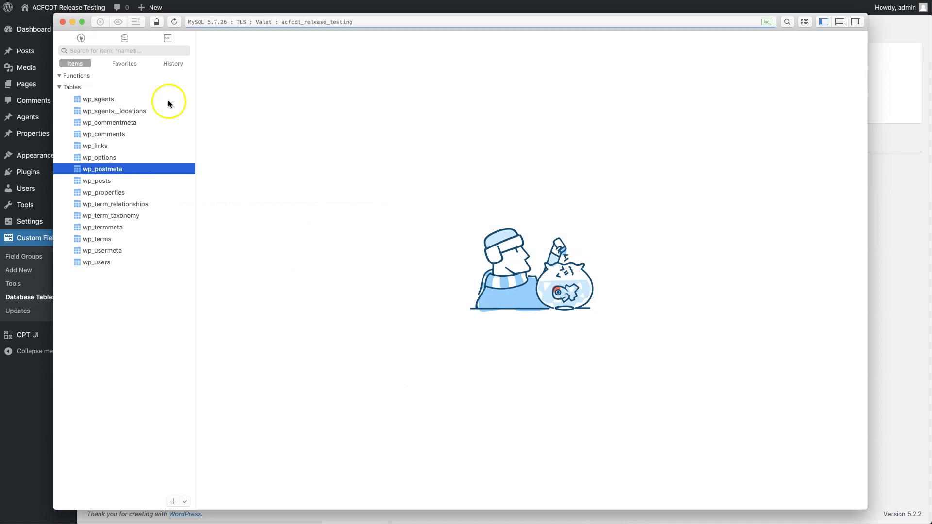
{"action": "left_click", "coordinate": [103, 99]}
{"action": "left_click", "coordinate": [104, 111]}
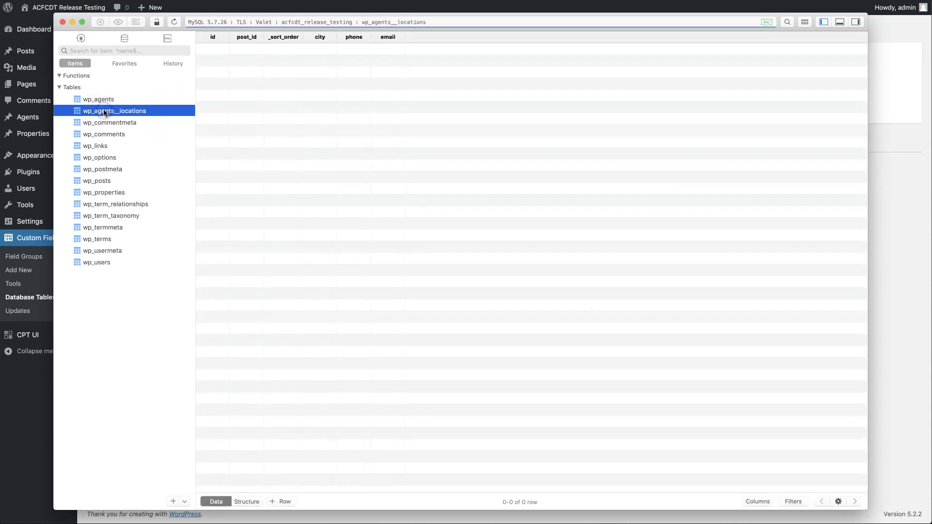
{"action": "key", "text": "super+Tab"}
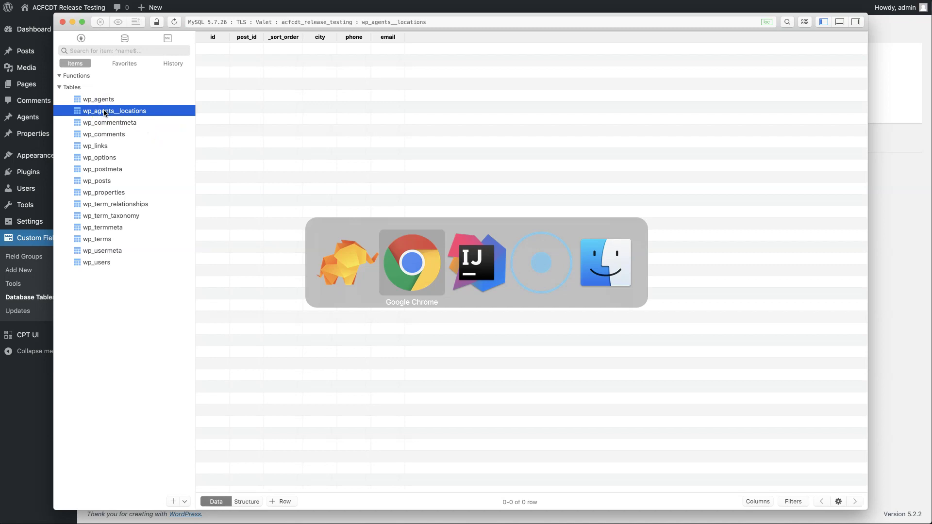
Add a new agent titled 'asdfasdfasd' with markets, website, two locations and two people, and publish it.
{"action": "mouse_move", "coordinate": [43, 67]}
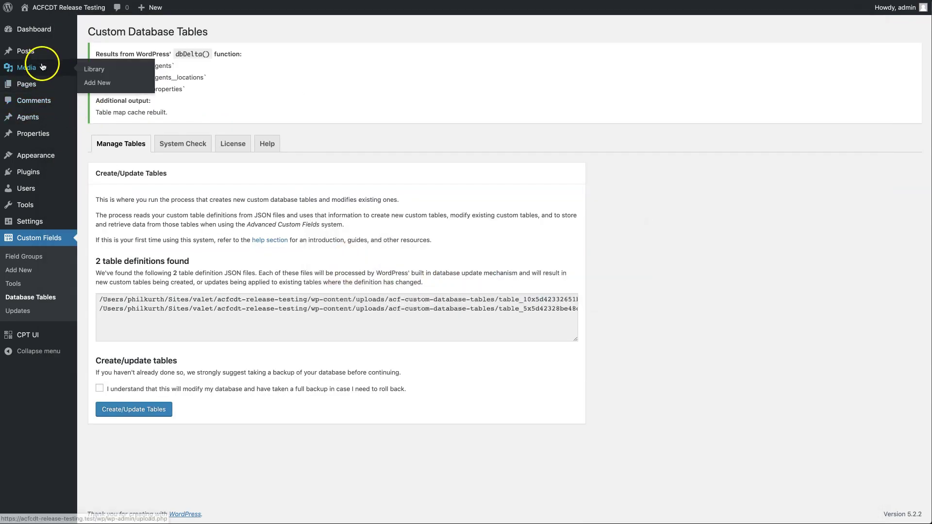
{"action": "left_click", "coordinate": [34, 118]}
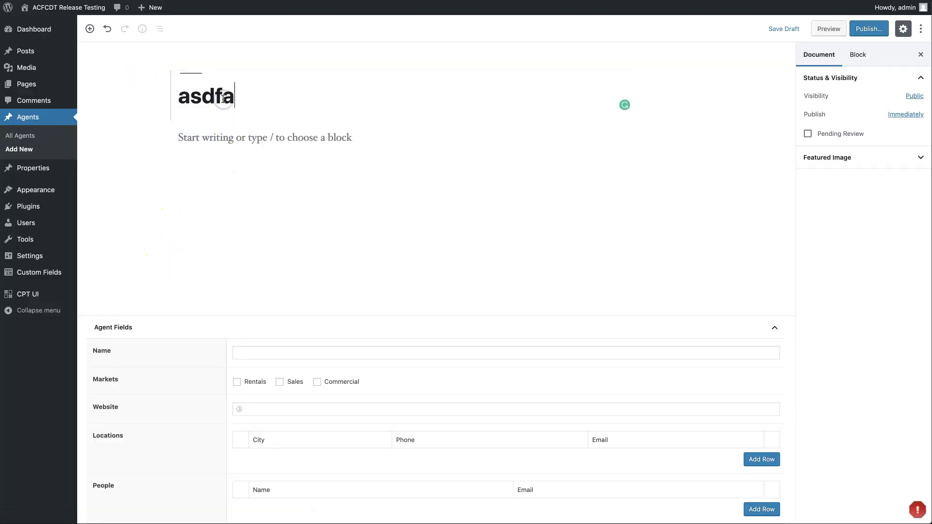
{"action": "type", "text": "sdfasd"}
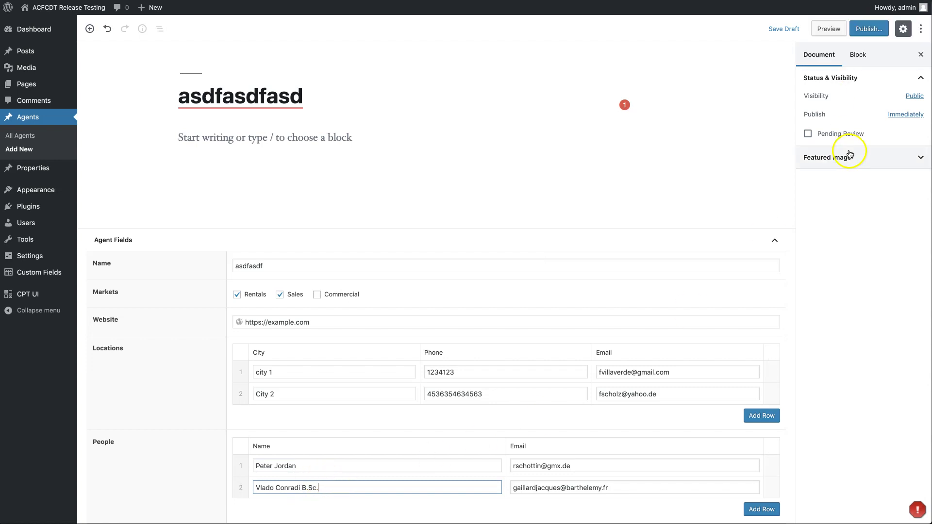
{"action": "left_click", "coordinate": [869, 29]}
{"action": "left_click", "coordinate": [869, 29]}
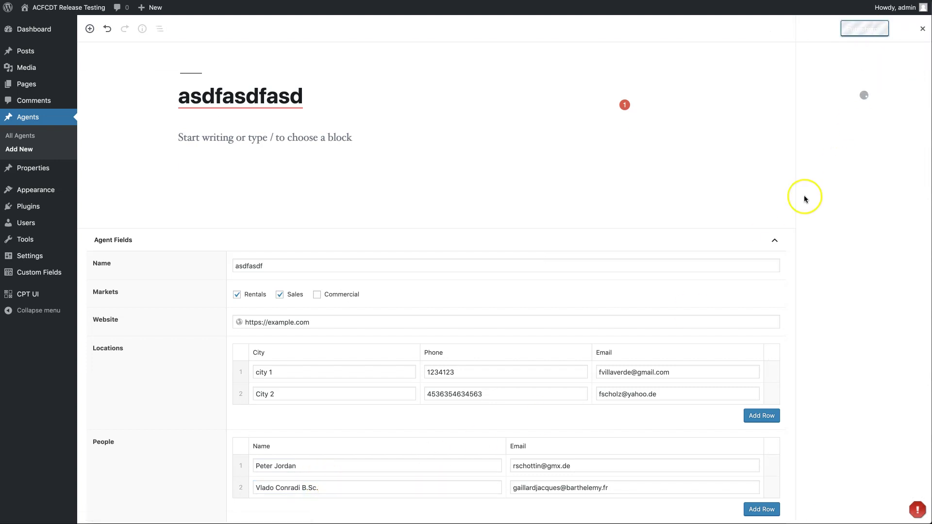
Inspect the agent's wp_agents row with the people column widened, then its city 1 and City 2 location rows.
{"action": "key", "text": "super+Tab"}
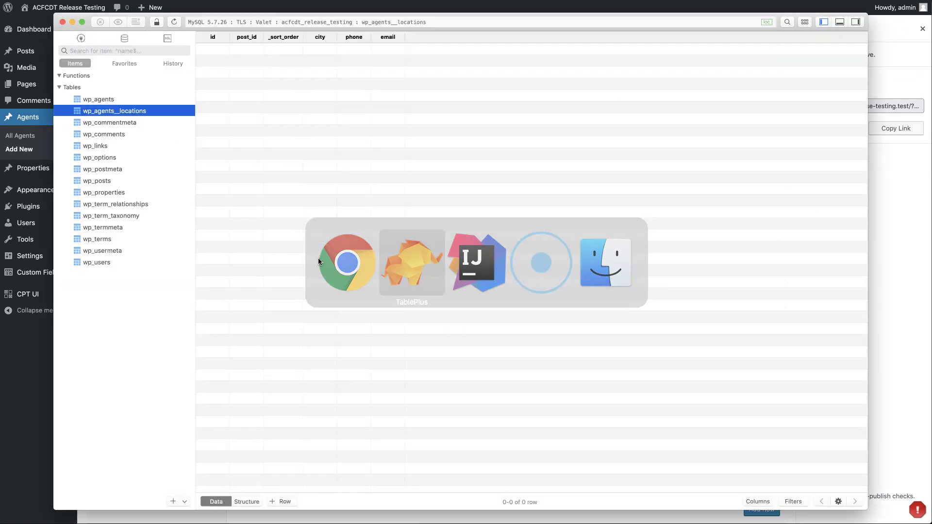
{"action": "left_click", "coordinate": [122, 99]}
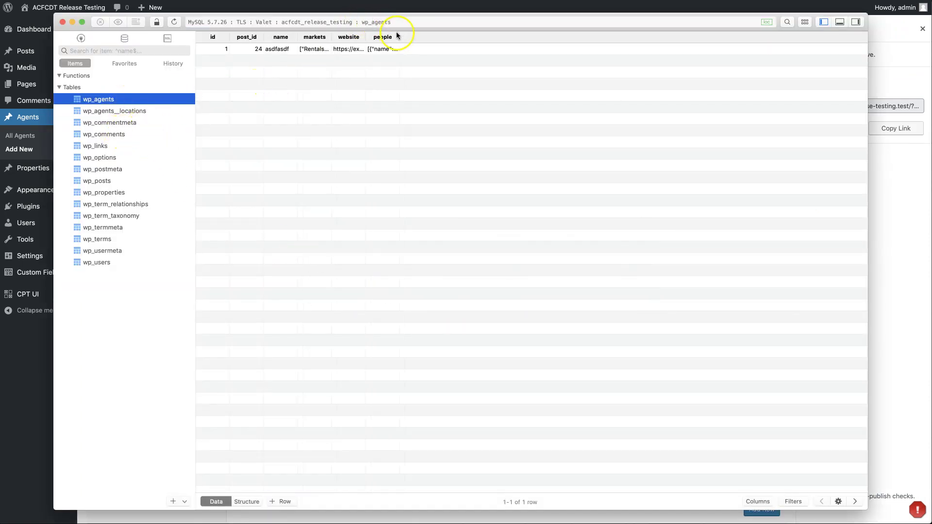
{"action": "left_click_drag", "start_coordinate": [399, 37], "coordinate": [755, 39]}
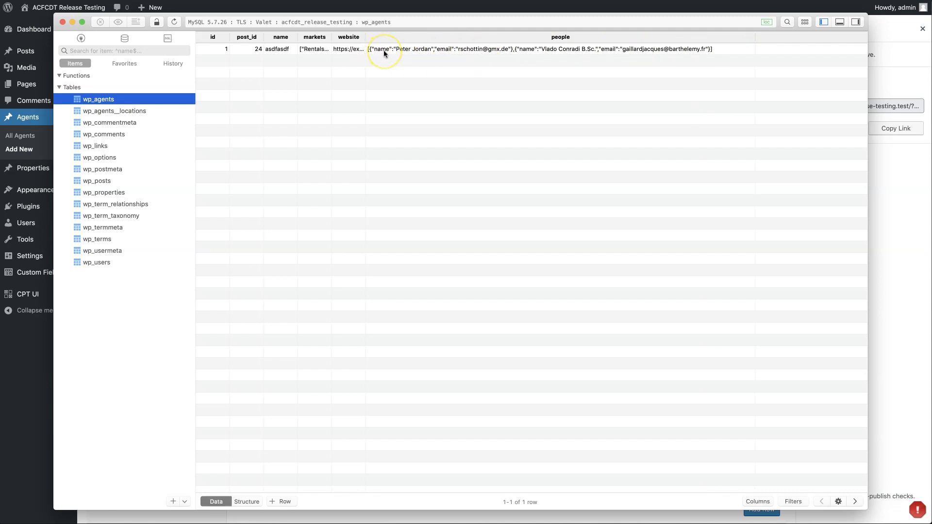
{"action": "left_click", "coordinate": [133, 112]}
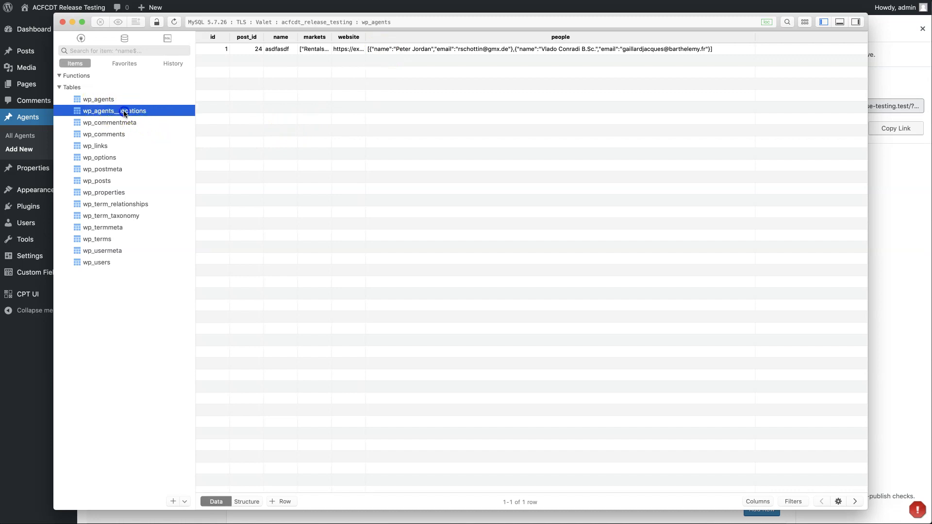